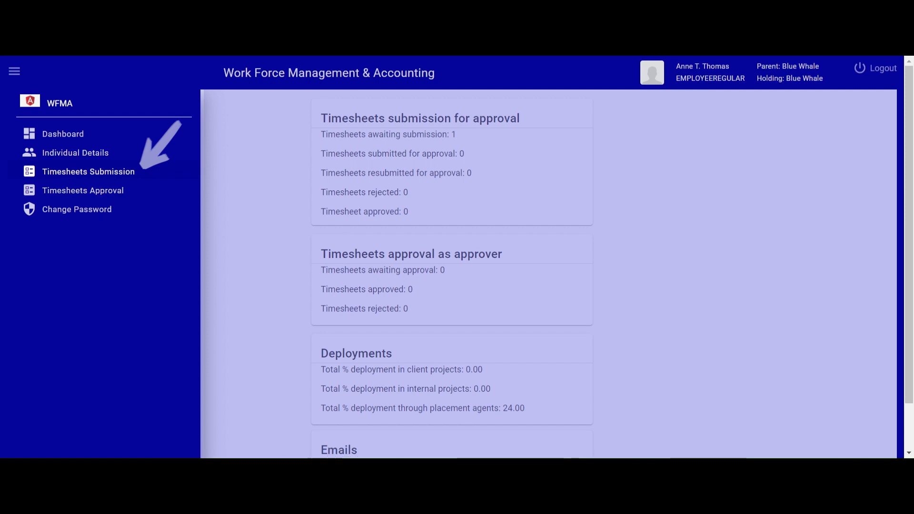
Open the Golden Placement Services timesheet for 12/01/2023 to 12/03/2023 for entry from the employee's own open timesheet submissions.
left_click(103, 173)
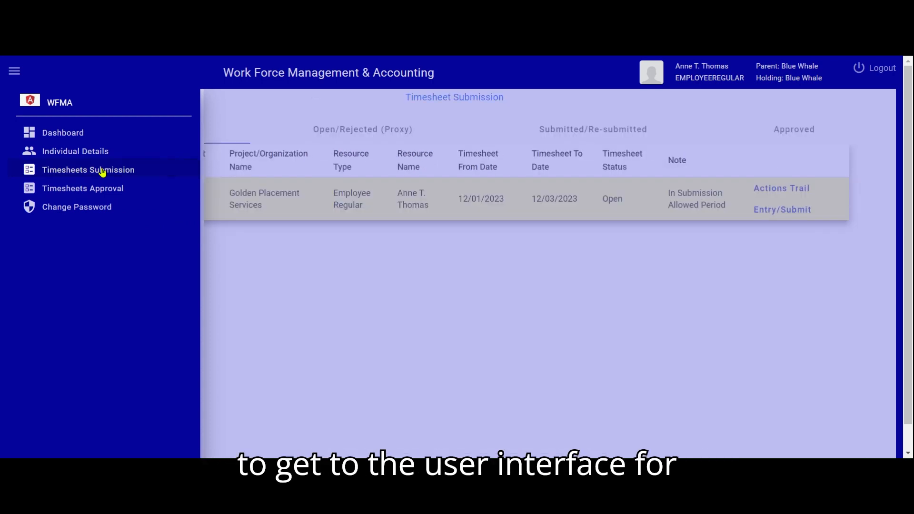
left_click(269, 266)
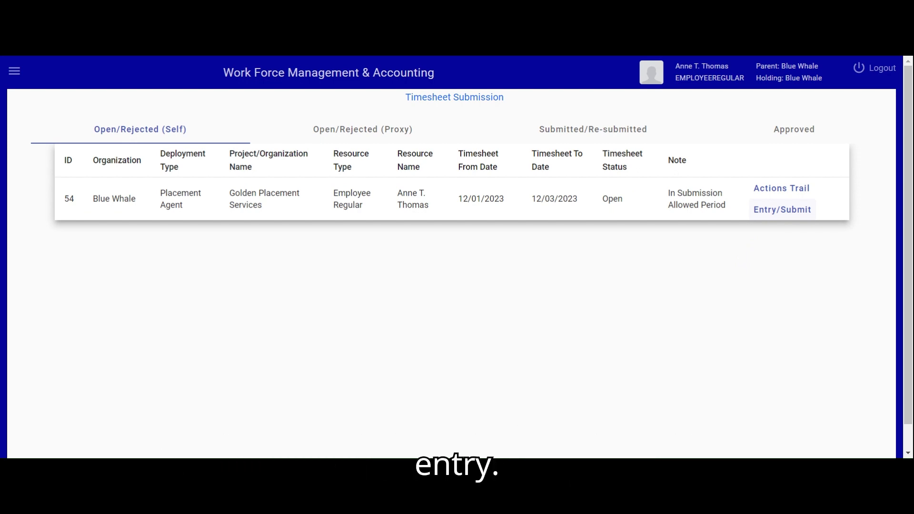
left_click(766, 211)
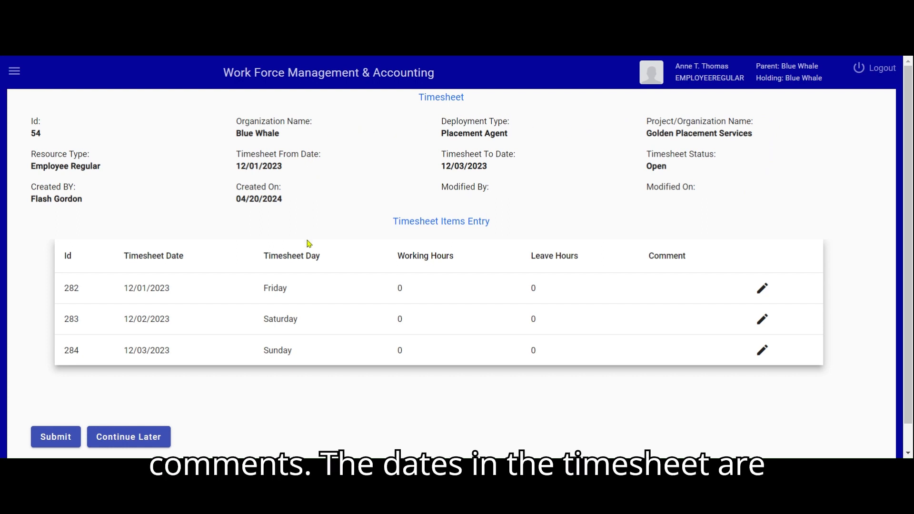
left_click_drag(396, 221, 505, 228)
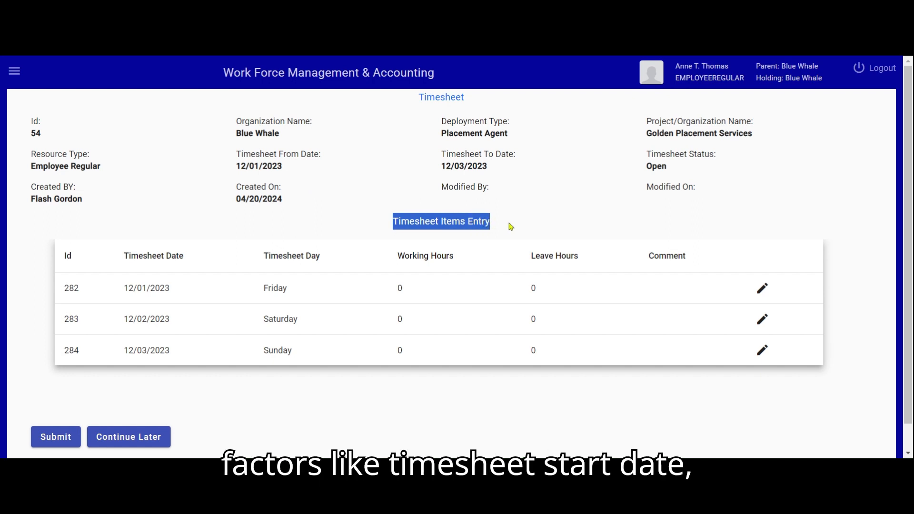
left_click(511, 227)
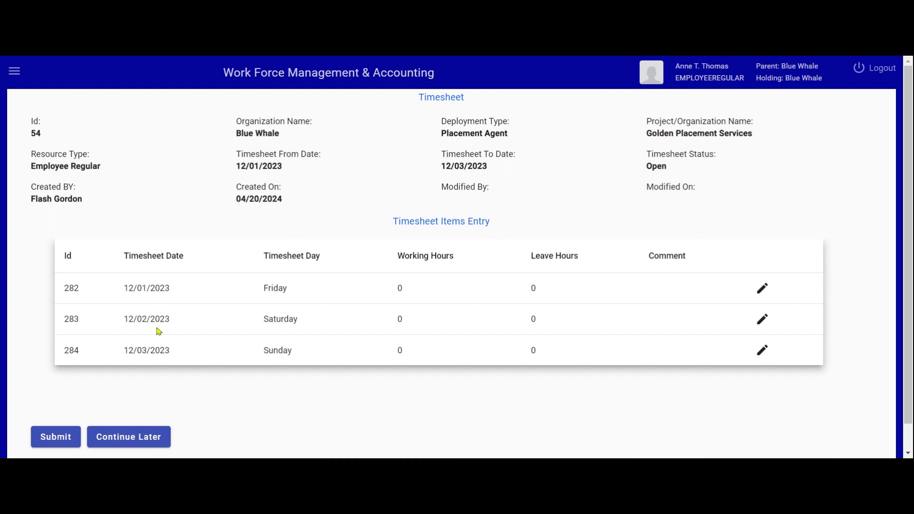
Record 8 working hours for Friday 12/01/2023 and leave the timesheet without submitting it.
left_click(762, 289)
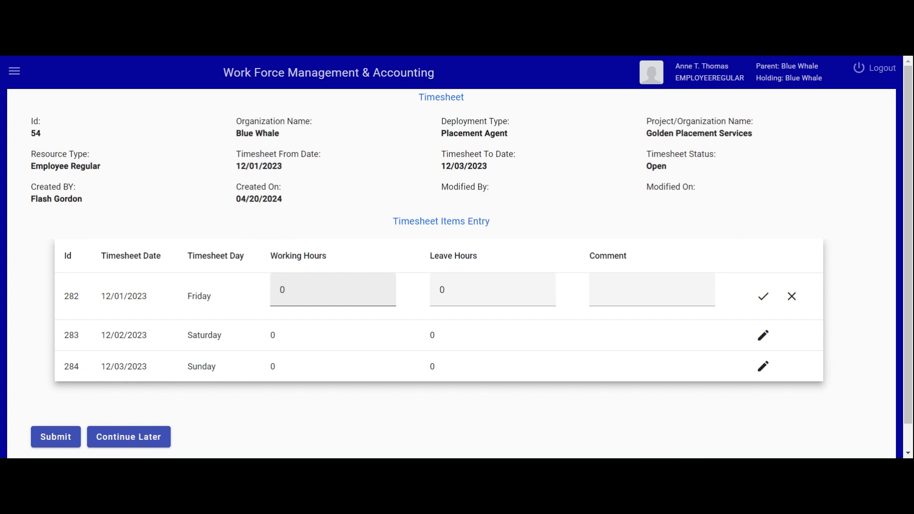
left_click(382, 288)
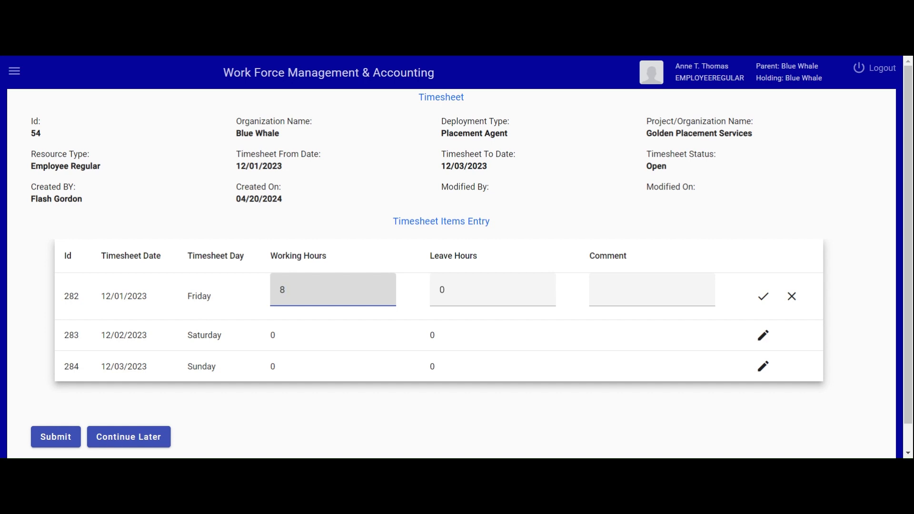
left_click(764, 297)
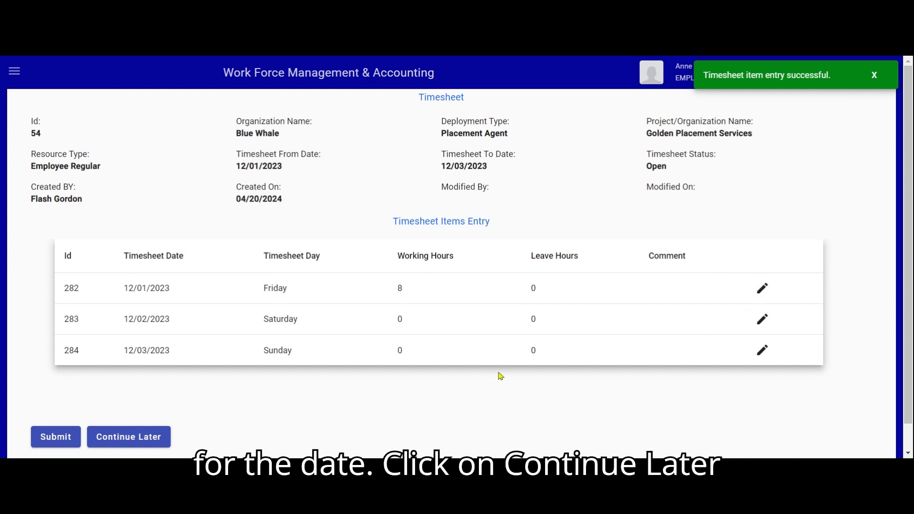
left_click(158, 436)
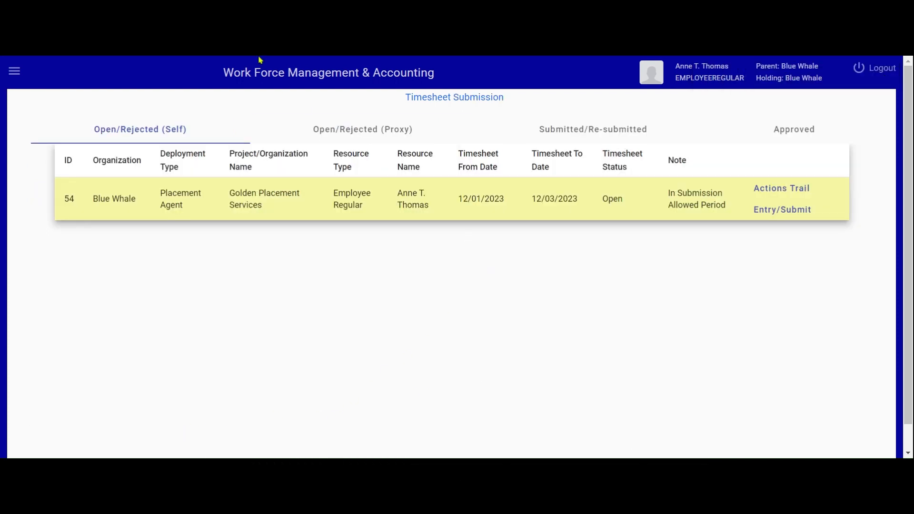
Reopen the open timesheet and record 10 working hours for Saturday 12/02/2023 with the comment "Additional work".
left_click(762, 211)
left_click(762, 319)
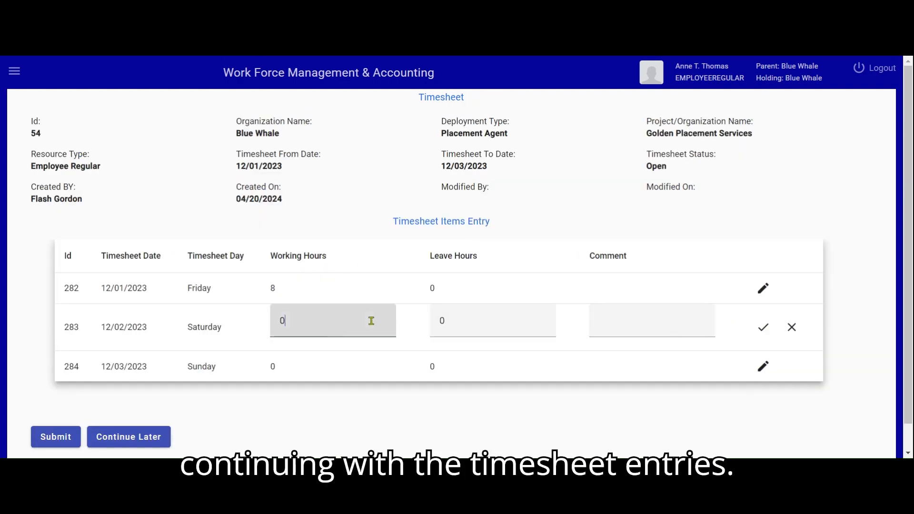
left_click(372, 321)
key("BackSpace")
type("10")
left_click(604, 322)
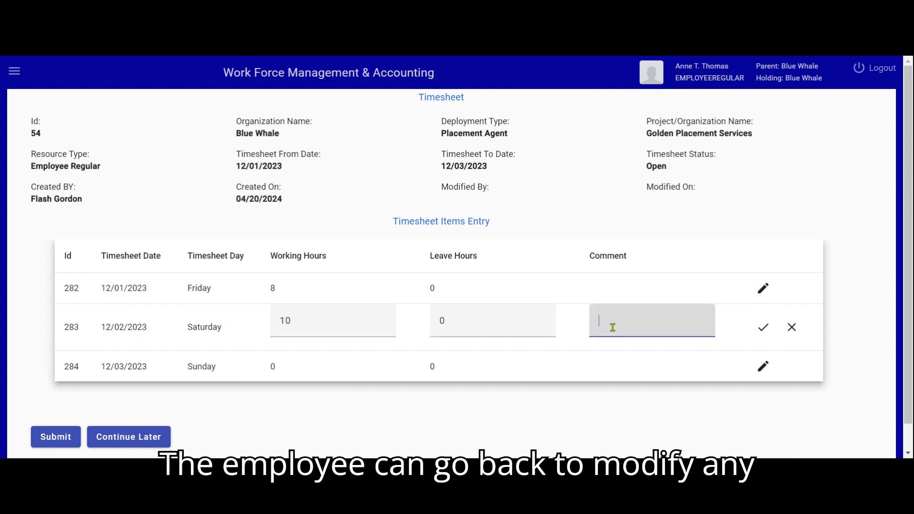
type("Additional work")
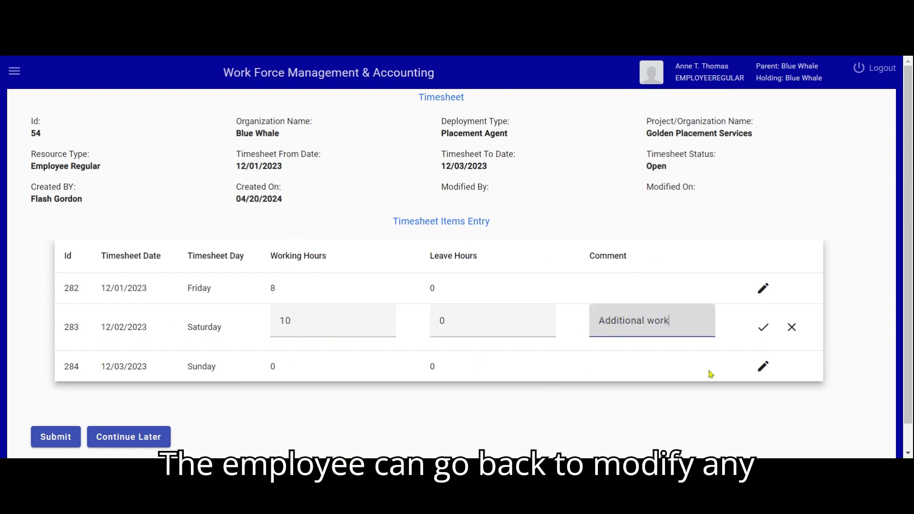
left_click(764, 327)
Record 8 working hours for Sunday 12/03/2023 and save the entry.
left_click(766, 352)
left_click(327, 352)
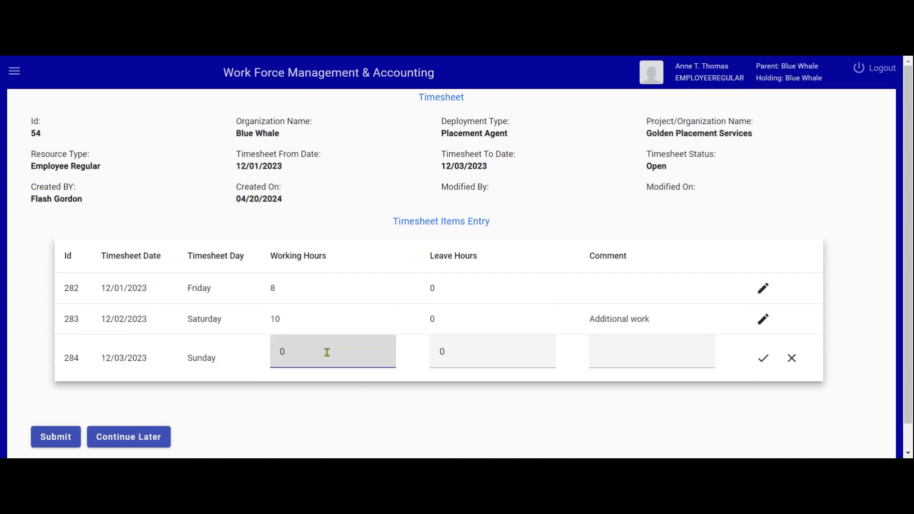
left_click(764, 361)
Change the working hours for Friday 12/01/2023 to 10 and save the entry.
left_click(766, 288)
left_click(321, 289)
key("BackSpace")
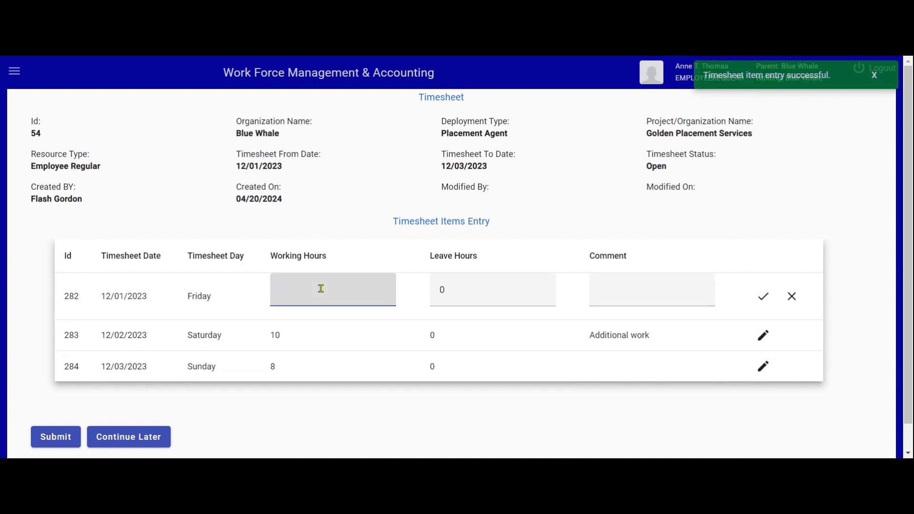
type("10")
left_click(764, 298)
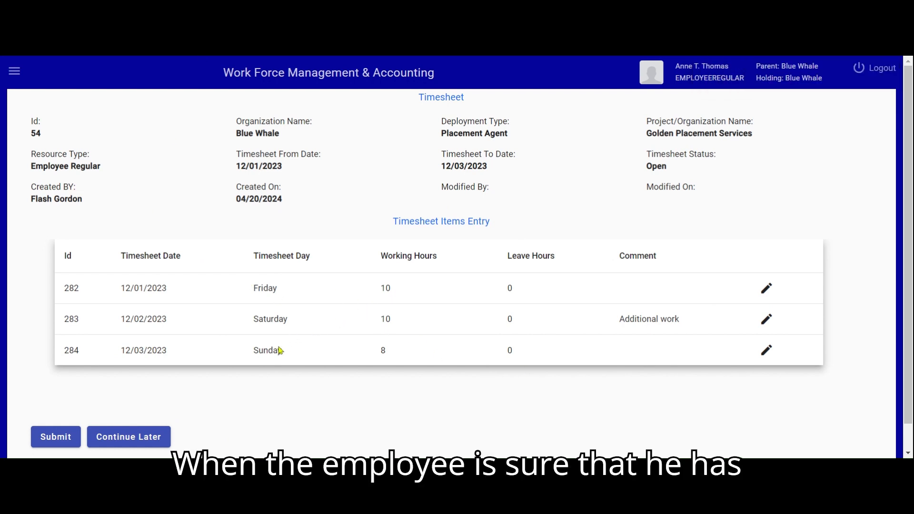
Submit the timesheet for approval and check its project or organization name among the submitted timesheets.
left_click(72, 437)
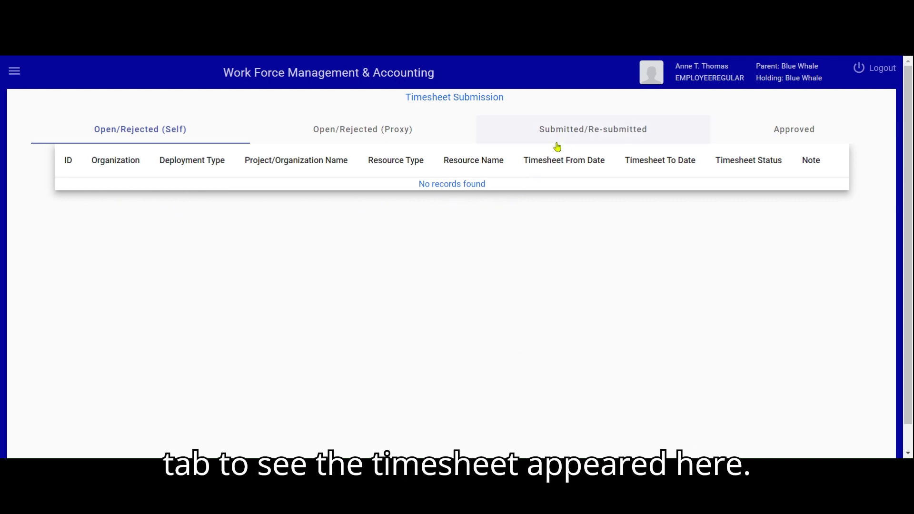
left_click(573, 129)
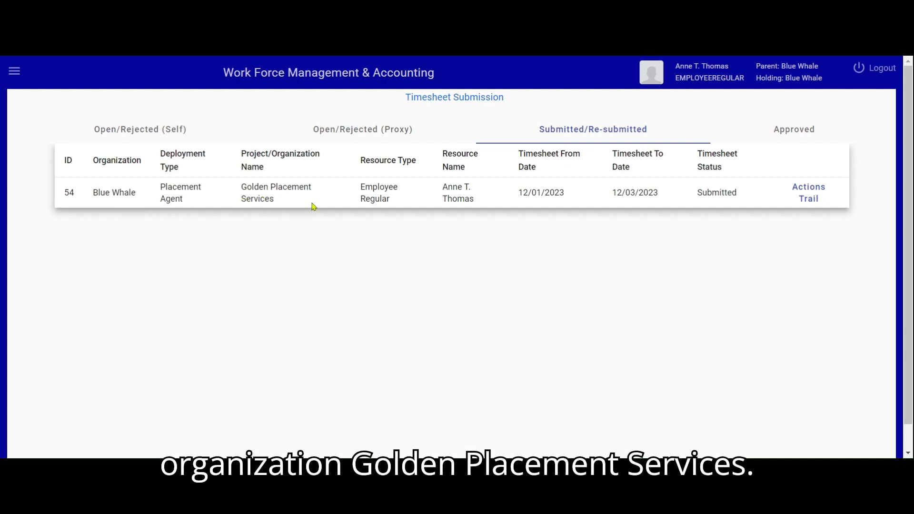
left_click_drag(243, 186, 296, 206)
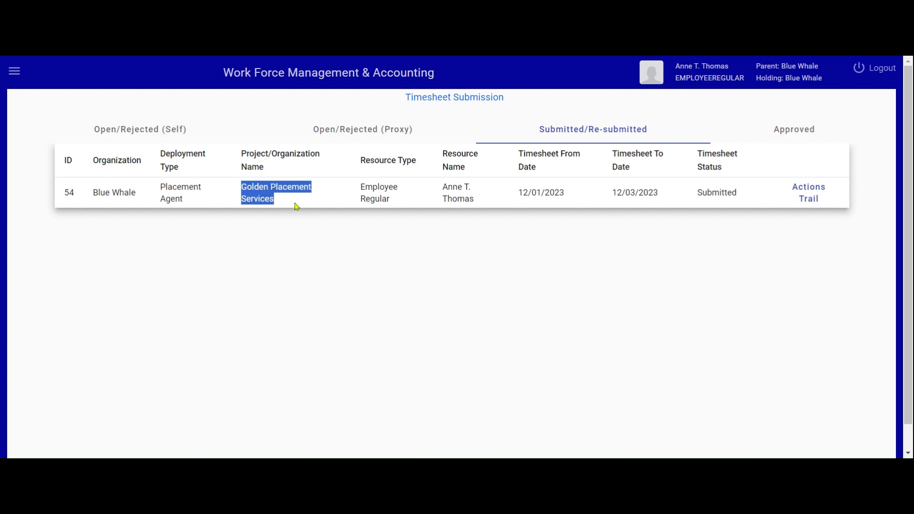
left_click(296, 207)
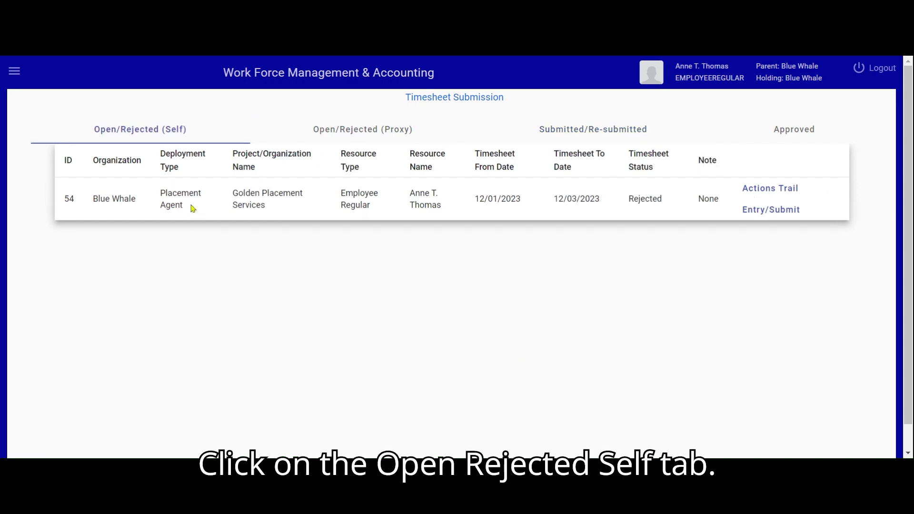
Open the rejected Golden Placement Services timesheet for entry and set Friday 12/01/2023's working hours to 8.
left_click(161, 135)
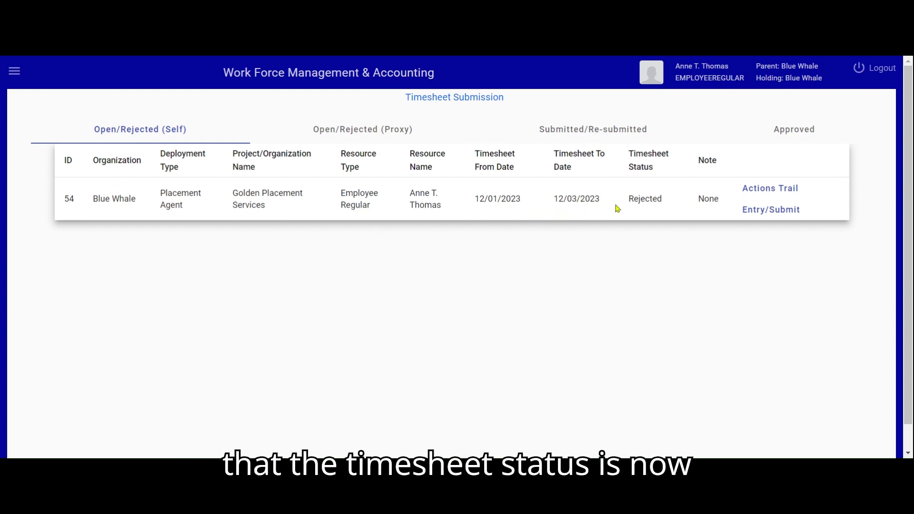
left_click_drag(629, 199, 657, 200)
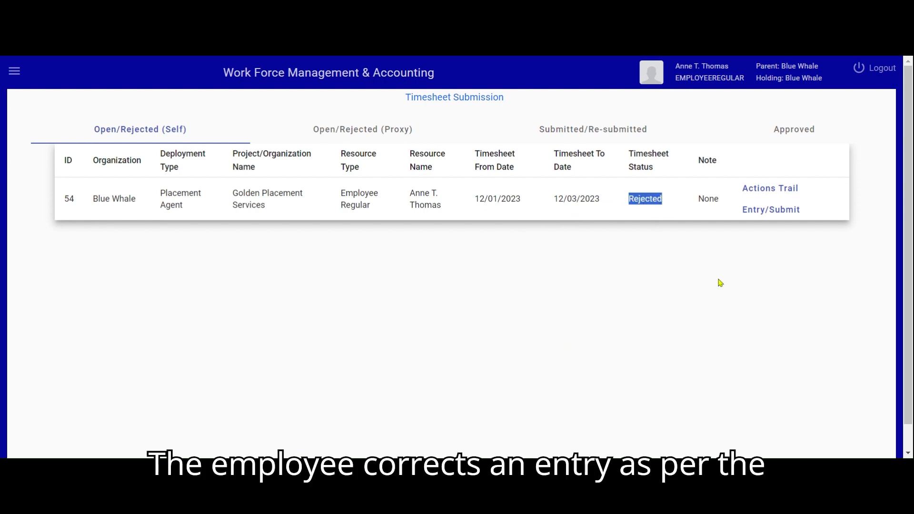
left_click(776, 212)
left_click(766, 289)
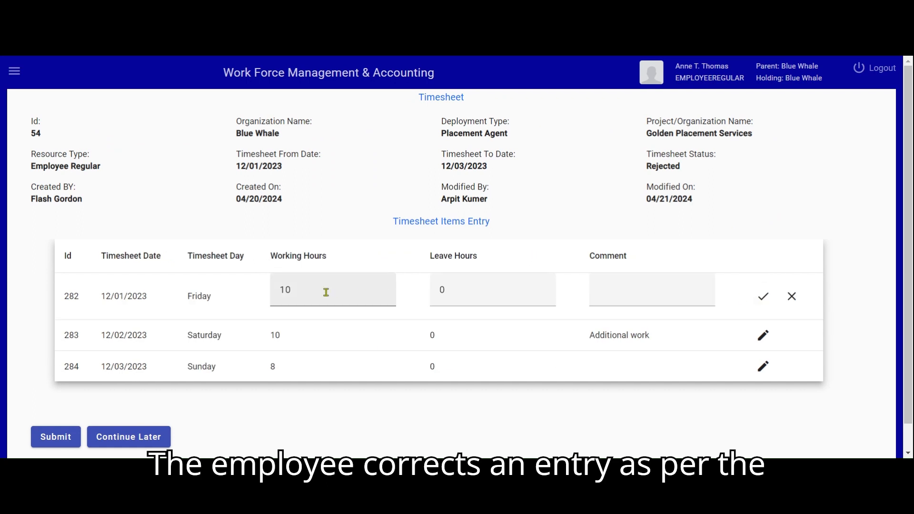
left_click(326, 290)
key("BackSpace")
key("BackSpace")
type("8")
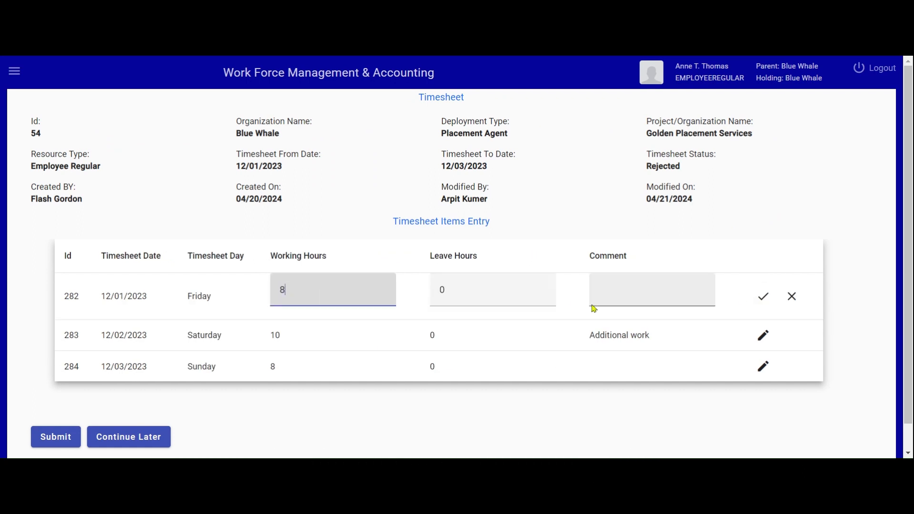
Add the comment "Working hour entry corrected" to the Friday 12/01/2023 entry and save it.
left_click(598, 292)
type("Working hou")
type("r ent")
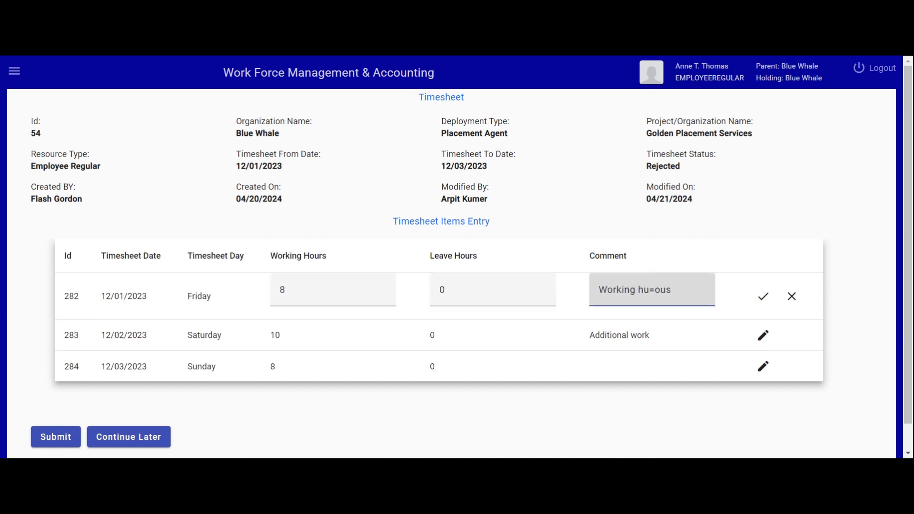
key("BackSpace")
key("BackSpace")
key("BackSpace")
key("BackSpace")
key("BackSpace")
key("BackSpace")
type("our entry corrected")
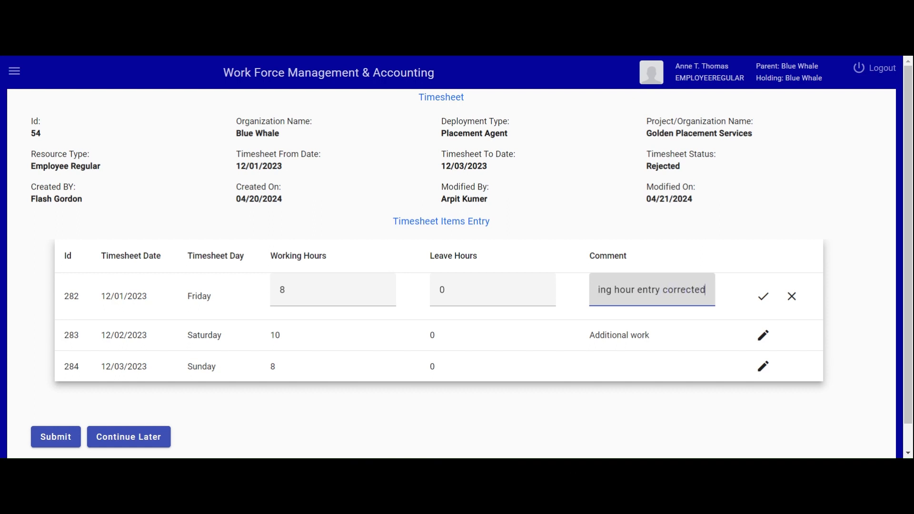
left_click(762, 298)
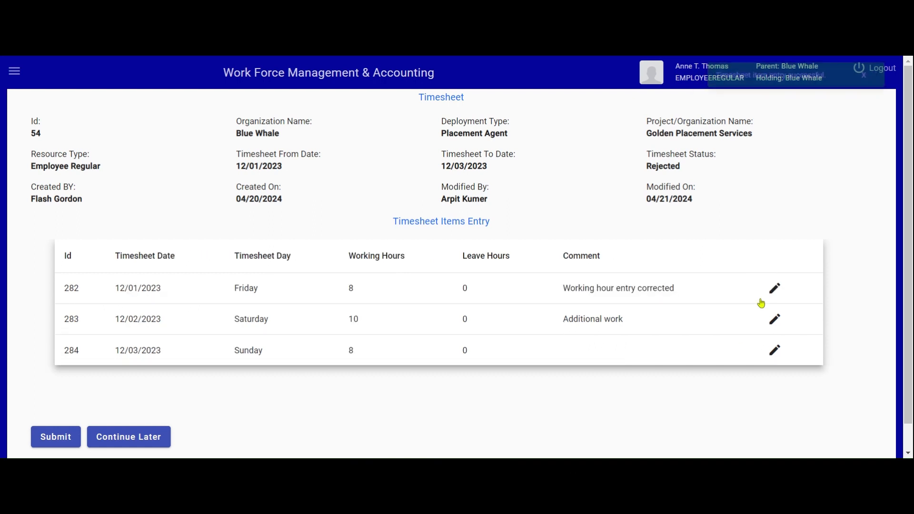
Submit the corrected timesheet again and check its status among the submitted and re-submitted timesheets.
left_click(58, 439)
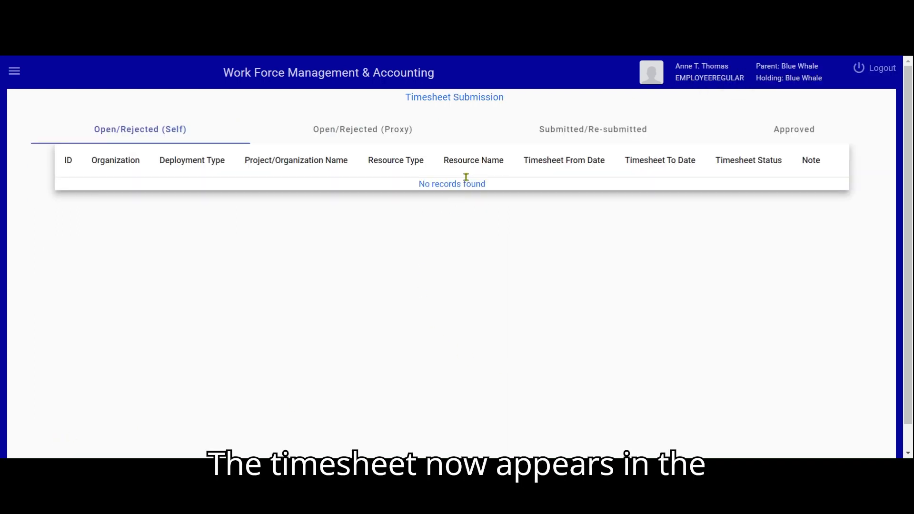
left_click(560, 136)
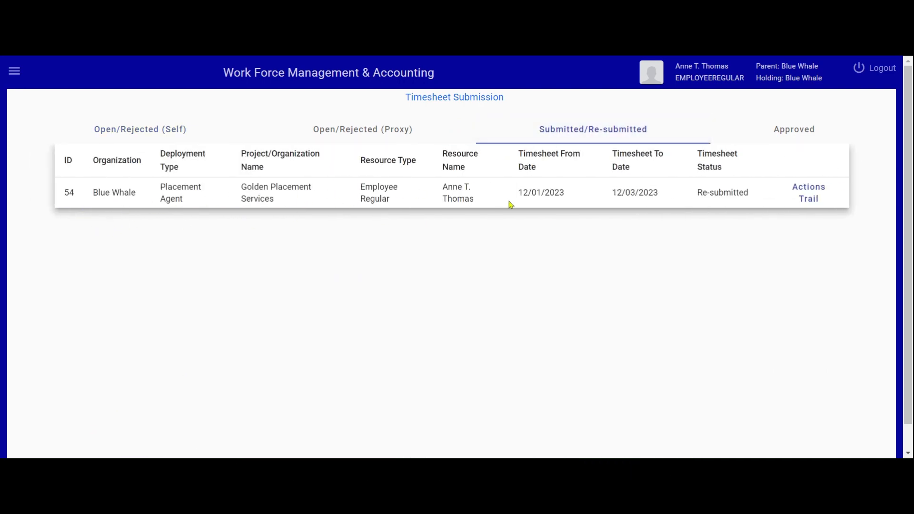
left_click_drag(700, 191, 752, 192)
left_click(481, 196)
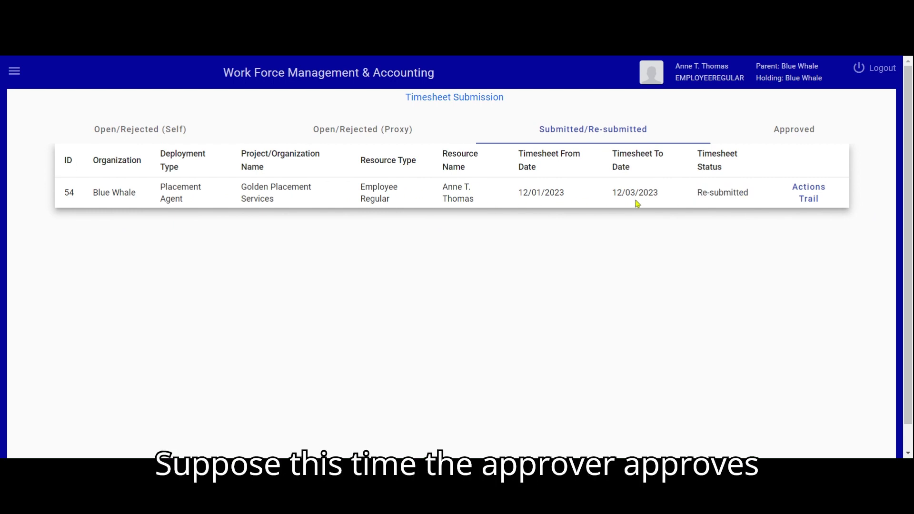
left_click_drag(699, 191, 753, 192)
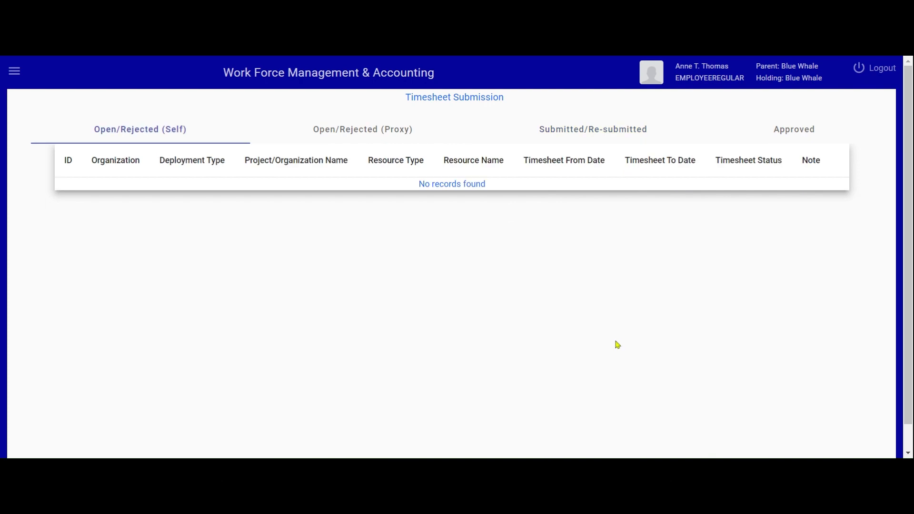
Show the approved timesheets and check the status of the Golden Placement Services timesheet.
left_click(792, 136)
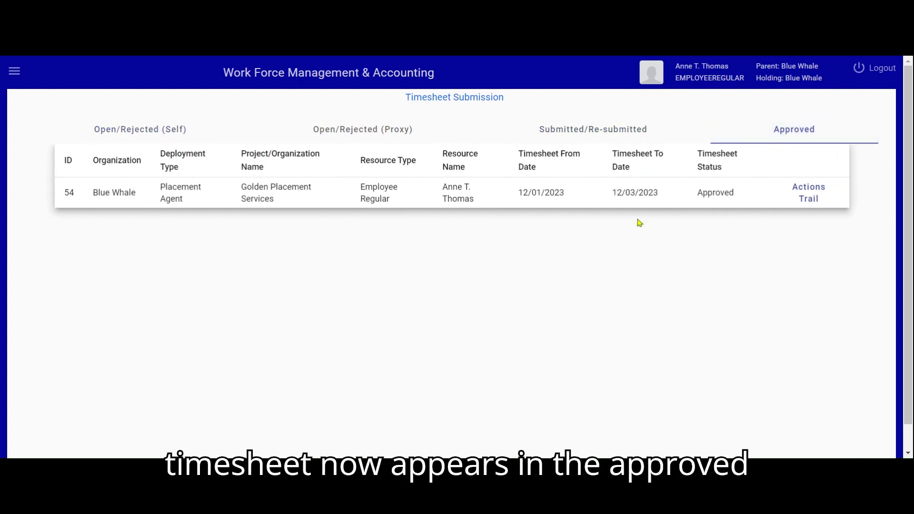
left_click_drag(699, 192, 737, 196)
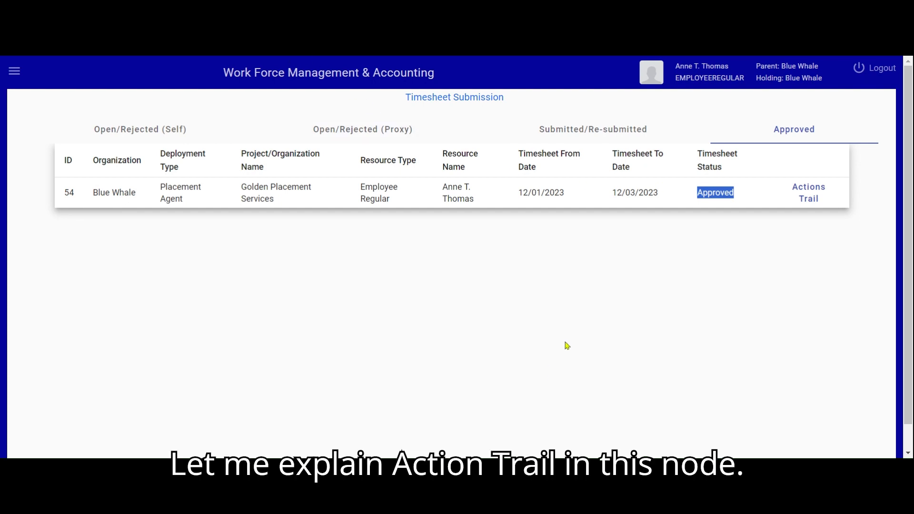
left_click(761, 200)
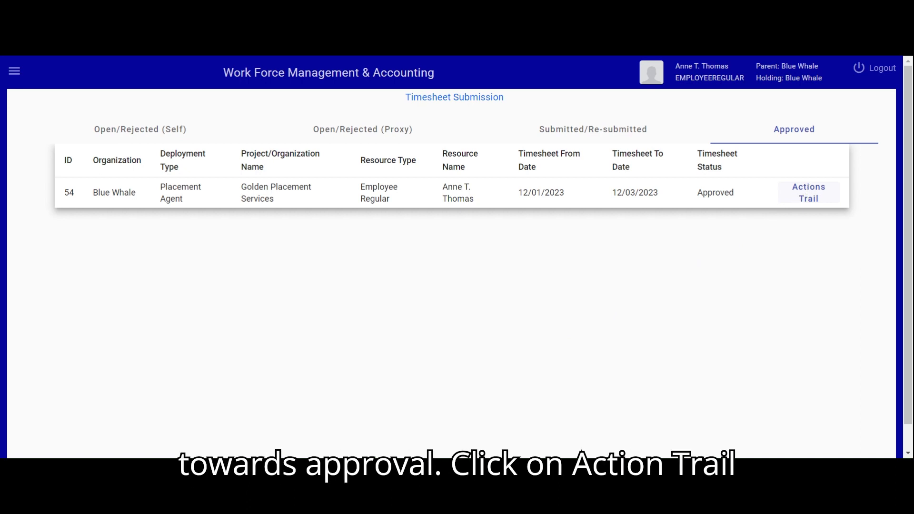
Open the approved timesheet's actions trail and expand its timesheet items to review the daily hours and comments.
left_click(810, 192)
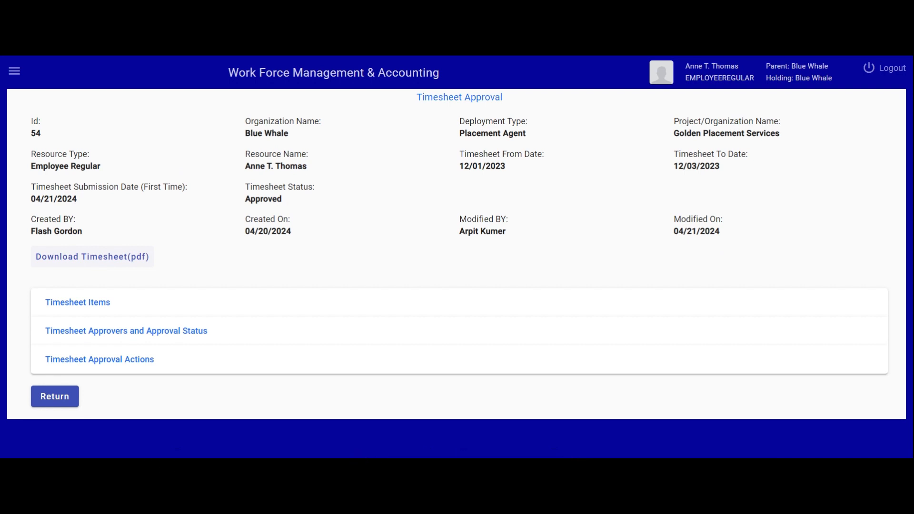
left_click(88, 306)
scroll(260, 312, "down", 3)
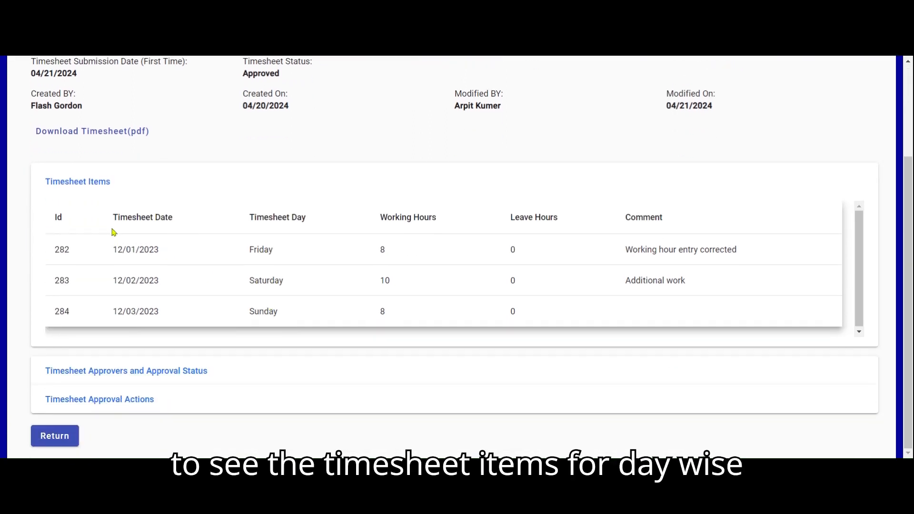
Review the working hours recorded for Friday, Saturday and Sunday in the approved timesheet's items.
double_click(382, 248)
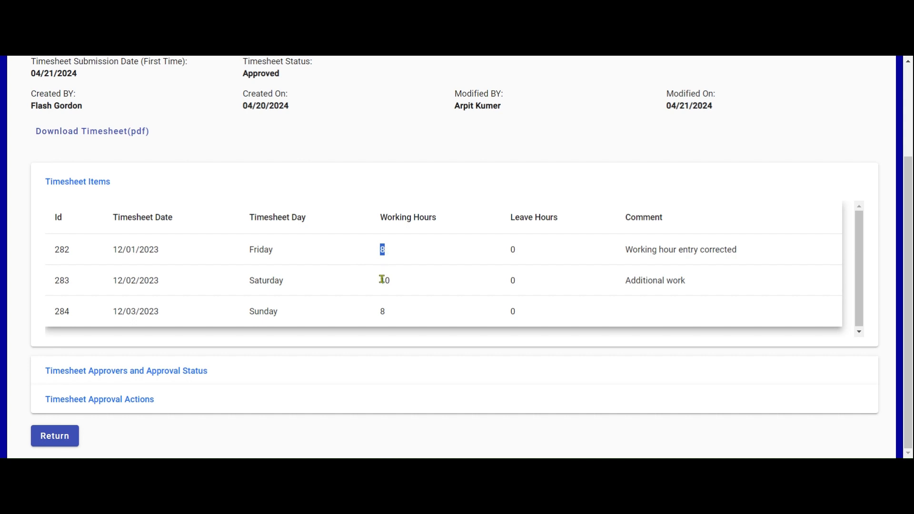
double_click(382, 280)
double_click(382, 312)
Expand the timesheet approvers and approval status section and review the placement agent's approval status, date and comment.
scroll(540, 359, "up", 1)
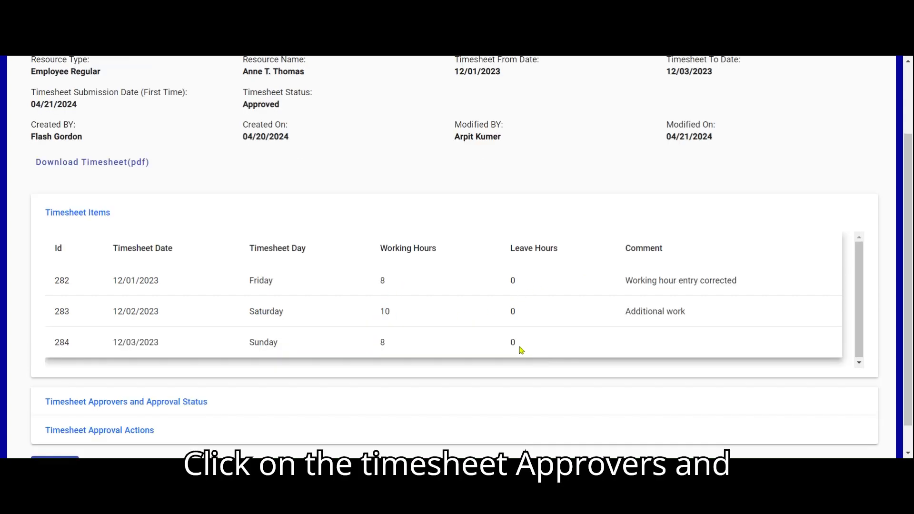
left_click(185, 402)
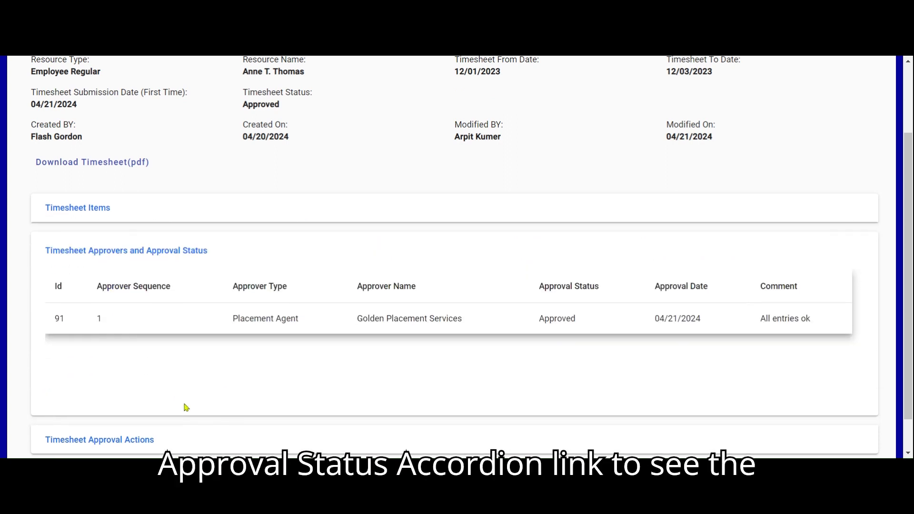
scroll(340, 369, "down", 1)
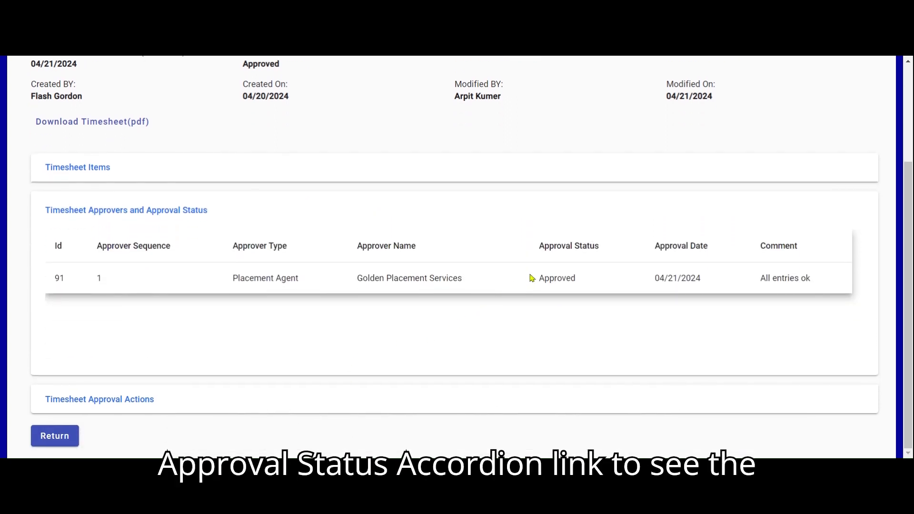
left_click_drag(541, 277, 576, 278)
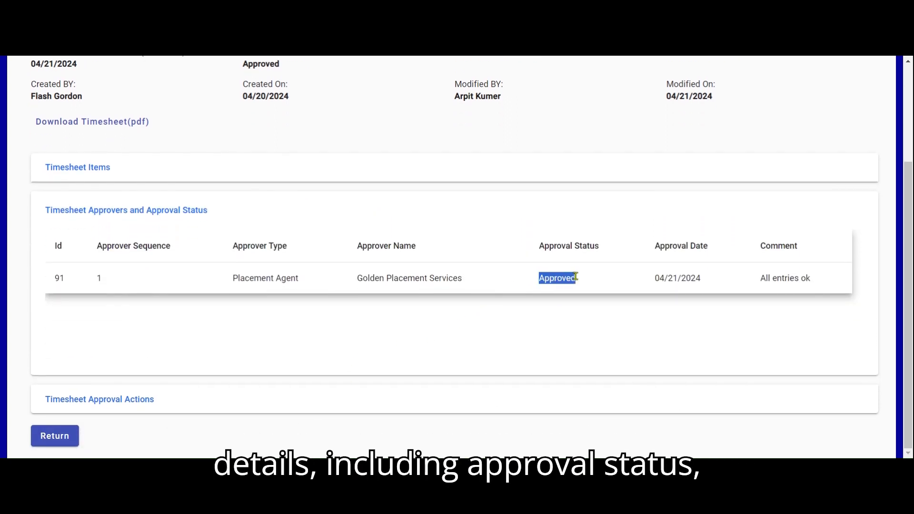
left_click_drag(654, 280, 705, 280)
left_click_drag(761, 280, 807, 280)
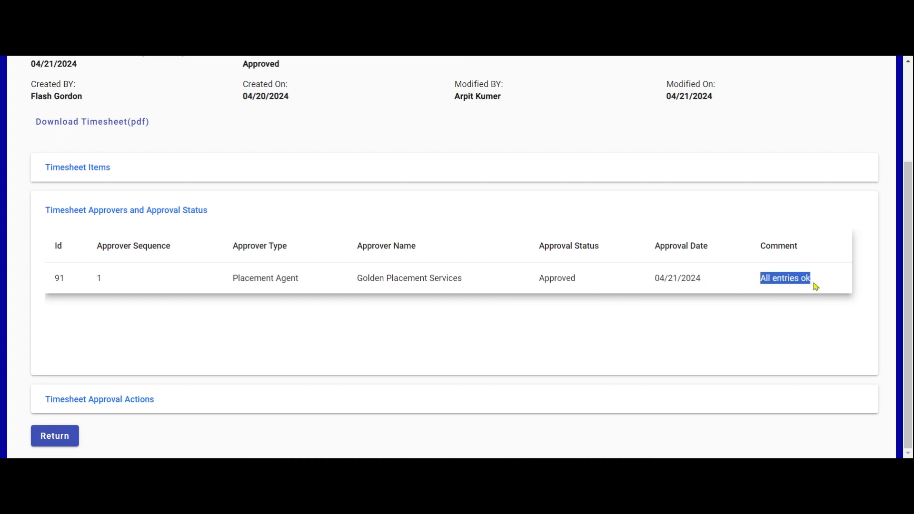
Expand the timesheet approval actions and review each action's status and the approver's comments from first submission through the last action.
scroll(579, 235, "up", 1)
left_click(143, 438)
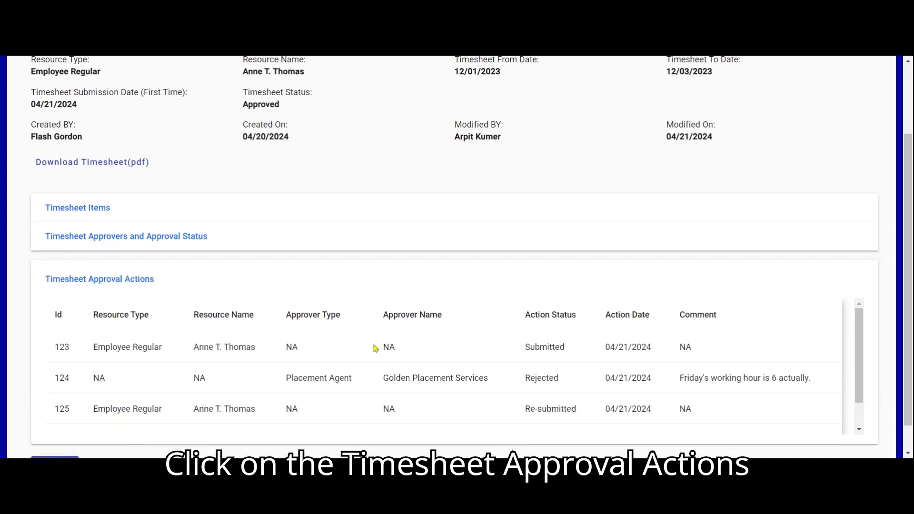
scroll(406, 323, "up", 1)
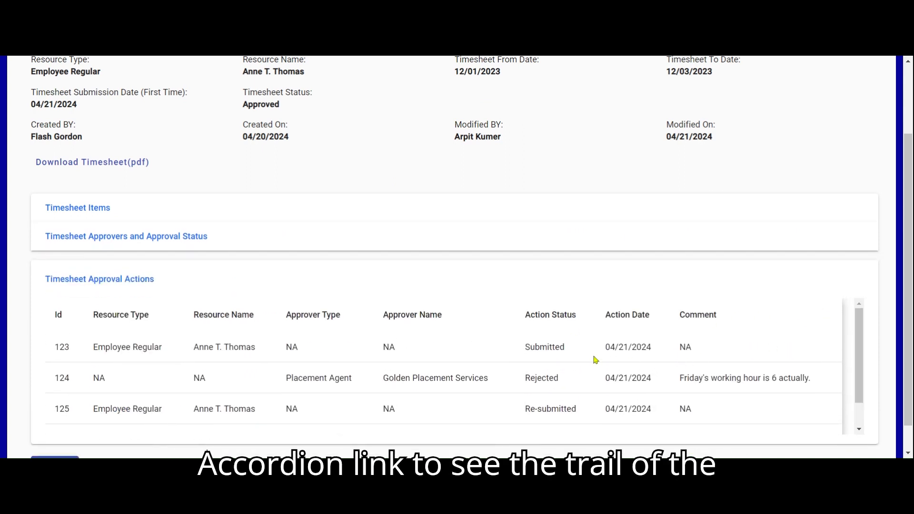
left_click_drag(525, 349, 566, 348)
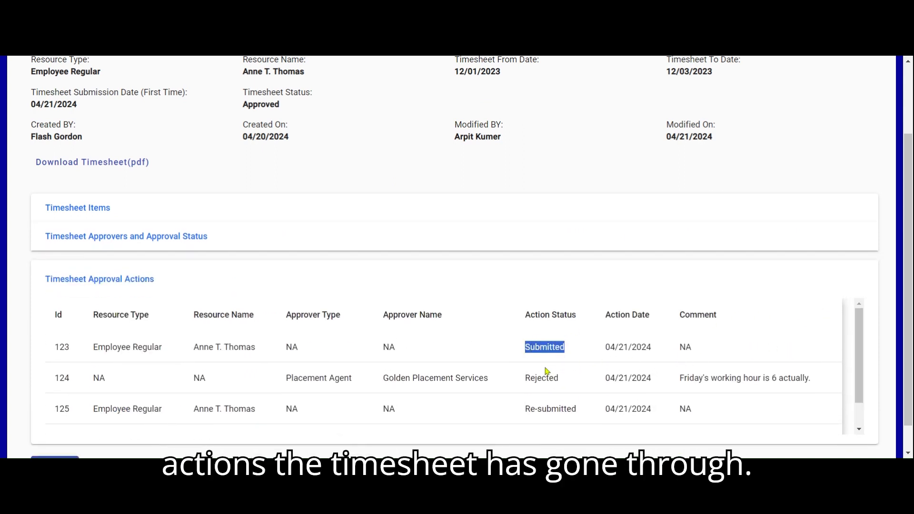
left_click_drag(526, 380, 560, 380)
left_click_drag(680, 380, 812, 380)
left_click_drag(526, 410, 562, 405)
scroll(847, 361, "down", 1)
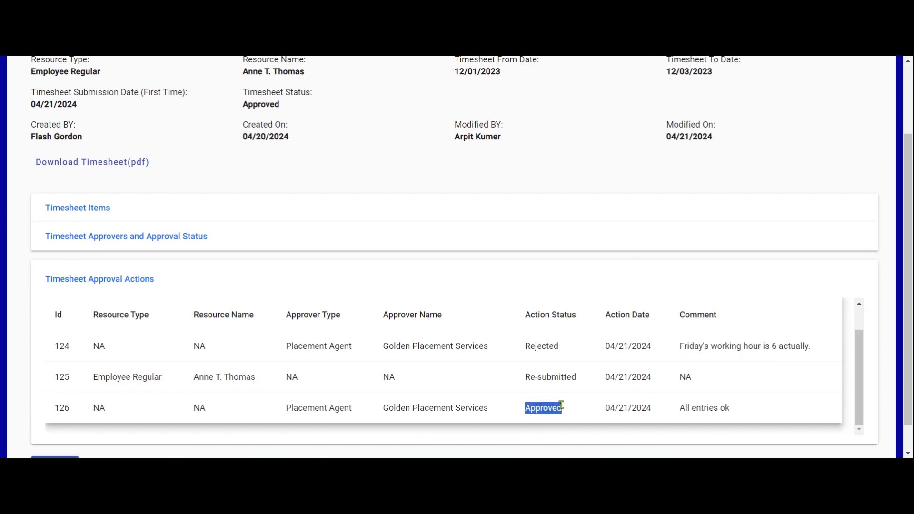
left_click_drag(681, 408, 737, 411)
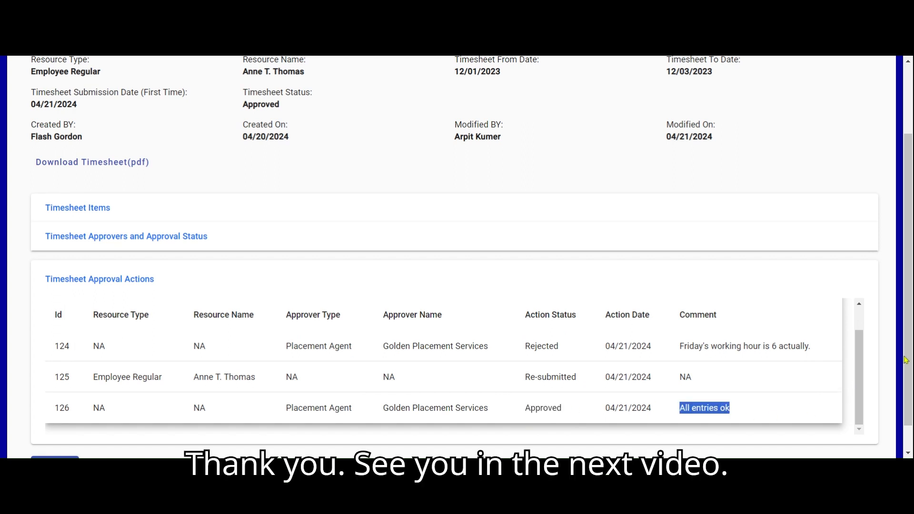